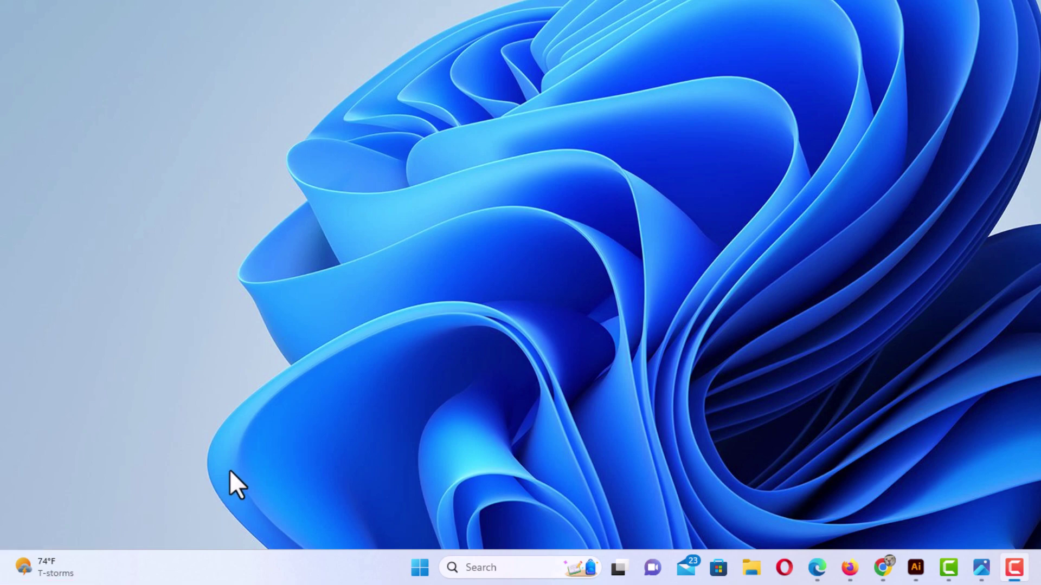
# Open and close the weather widgets board, then bring up the taskbar context menu.
pyautogui.click(46, 554)
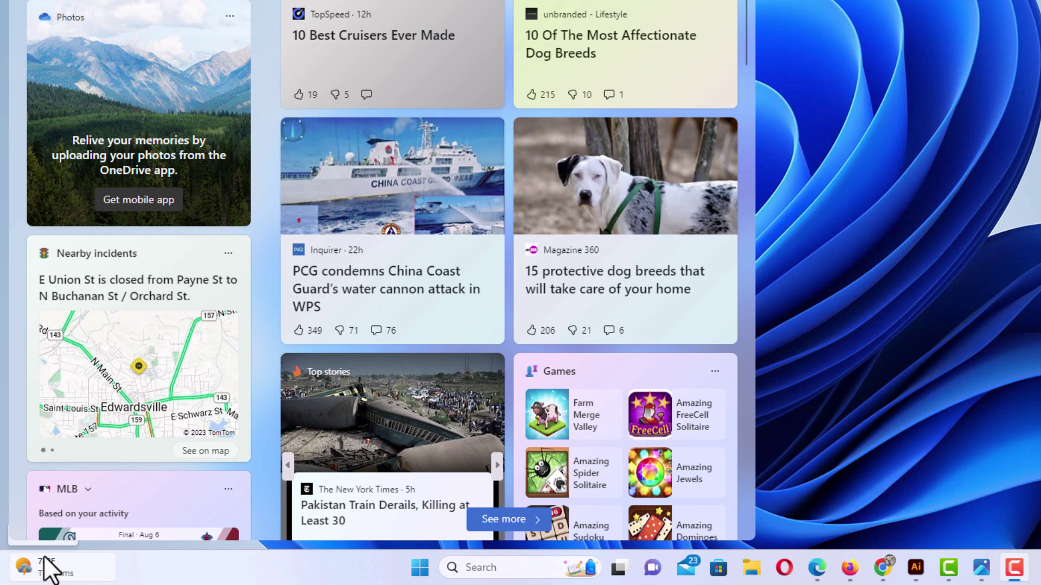
pyautogui.click(819, 456)
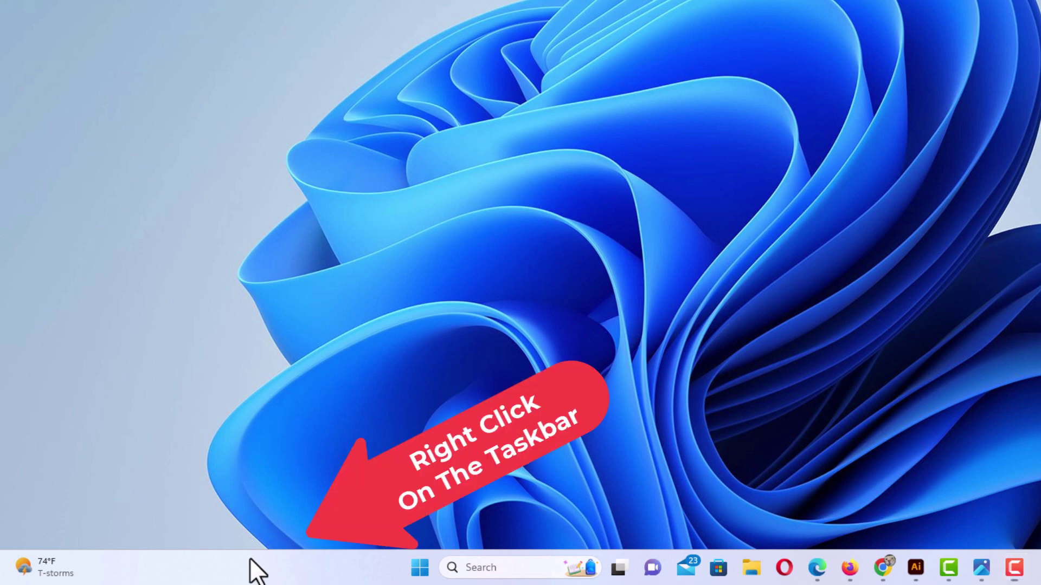
pyautogui.rightClick(249, 567)
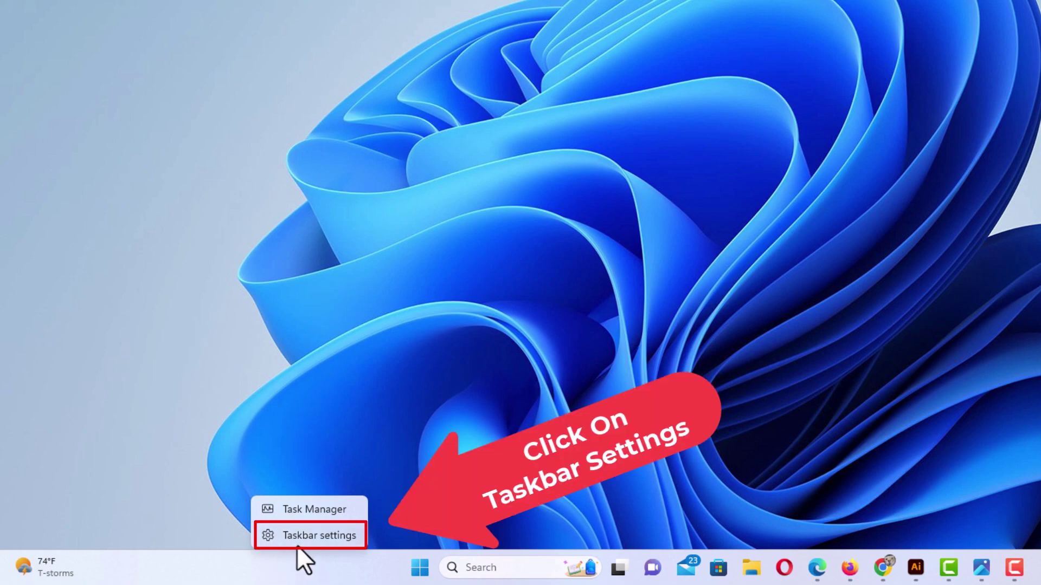
# Open Taskbar settings and switch the Widgets taskbar item to Off.
pyautogui.click(319, 536)
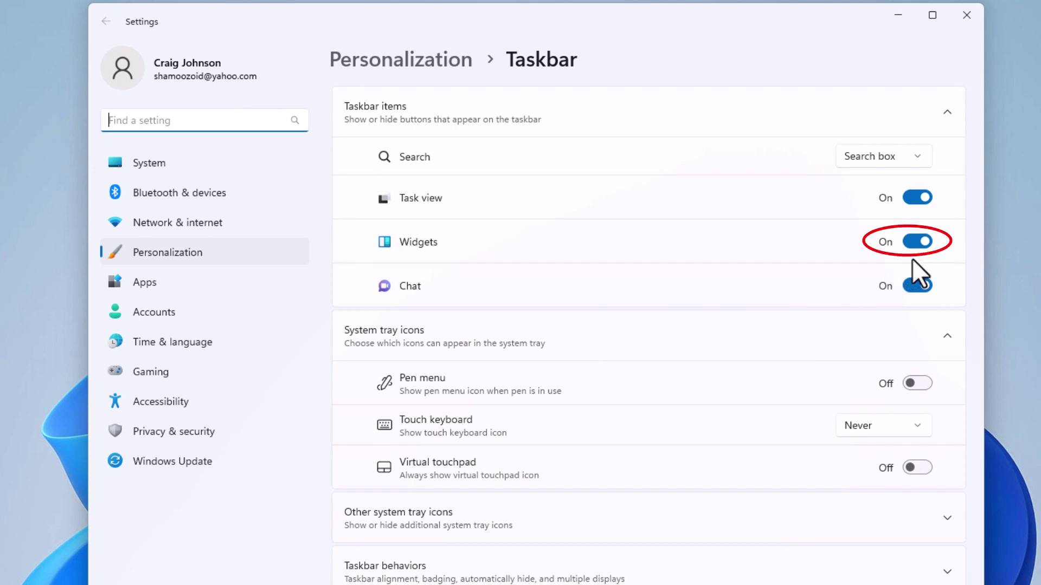
pyautogui.click(917, 244)
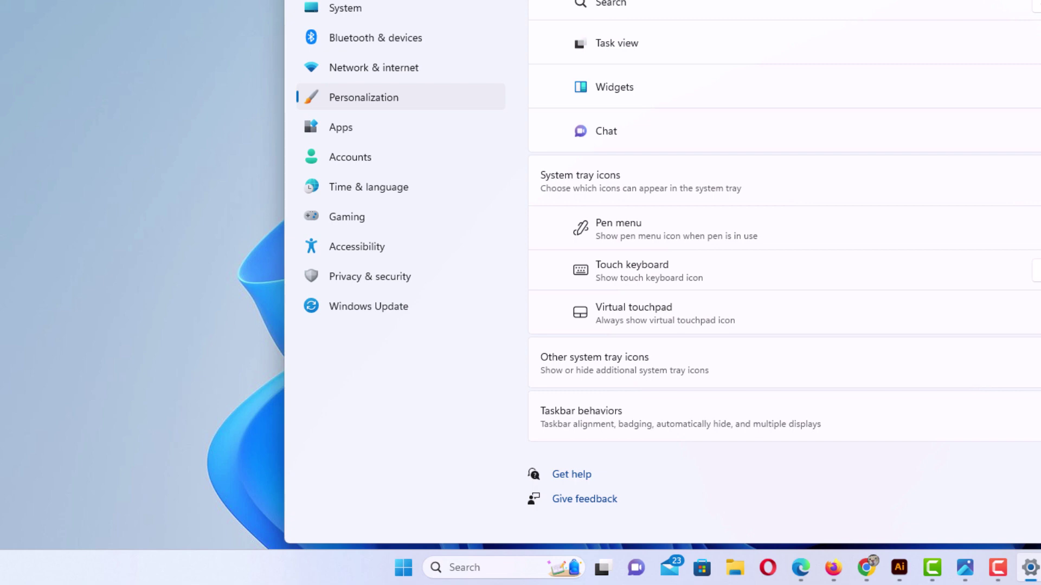
# Close Settings with Alt+F4 and reopen Taskbar settings from the taskbar context menu.
pyautogui.hotkey('alt', 'F4')
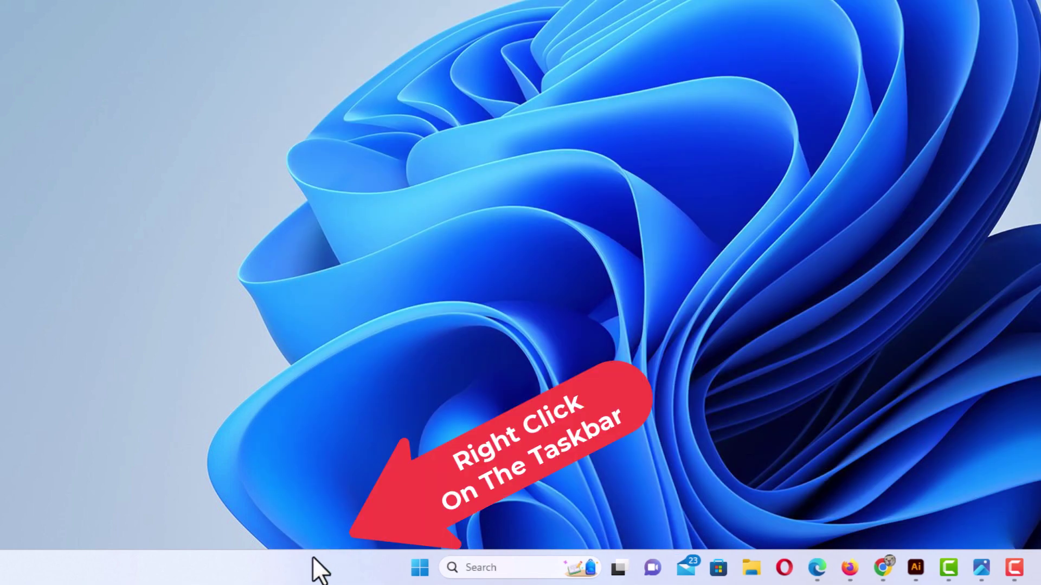
pyautogui.rightClick(312, 556)
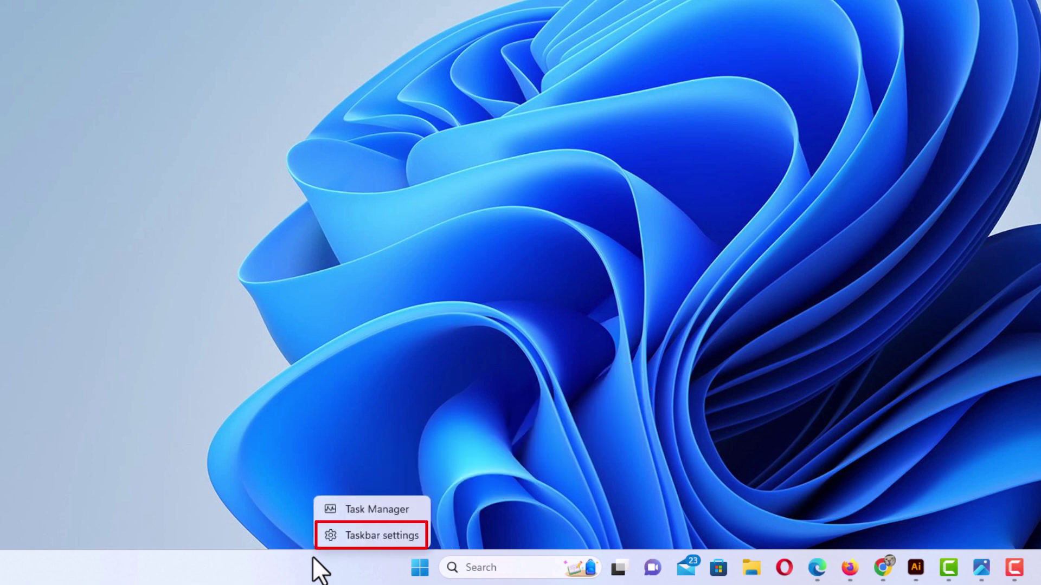
pyautogui.click(395, 536)
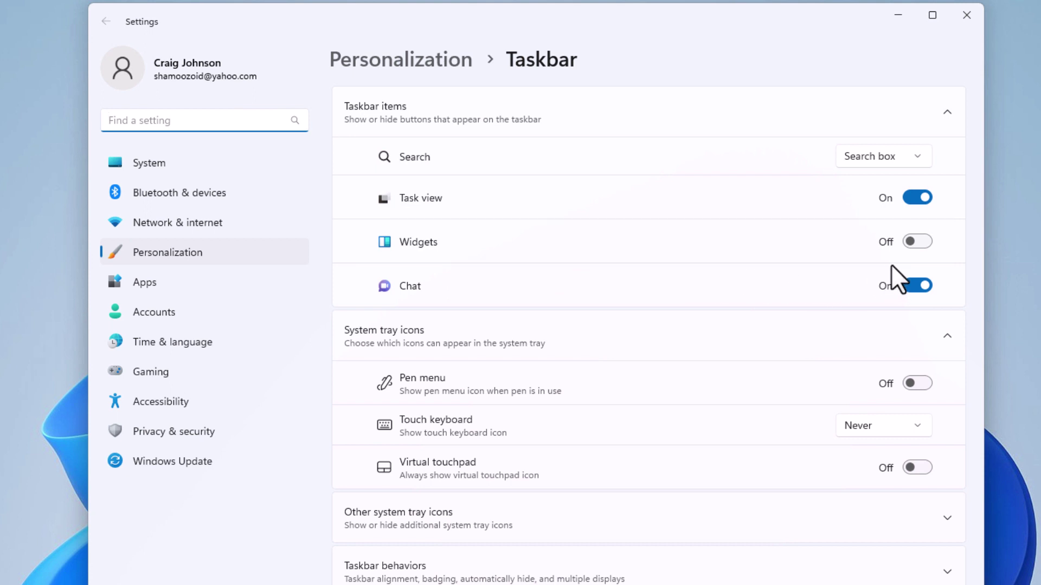
# Turn the Widgets toggle in Personalization > Taskbar back On.
pyautogui.click(919, 246)
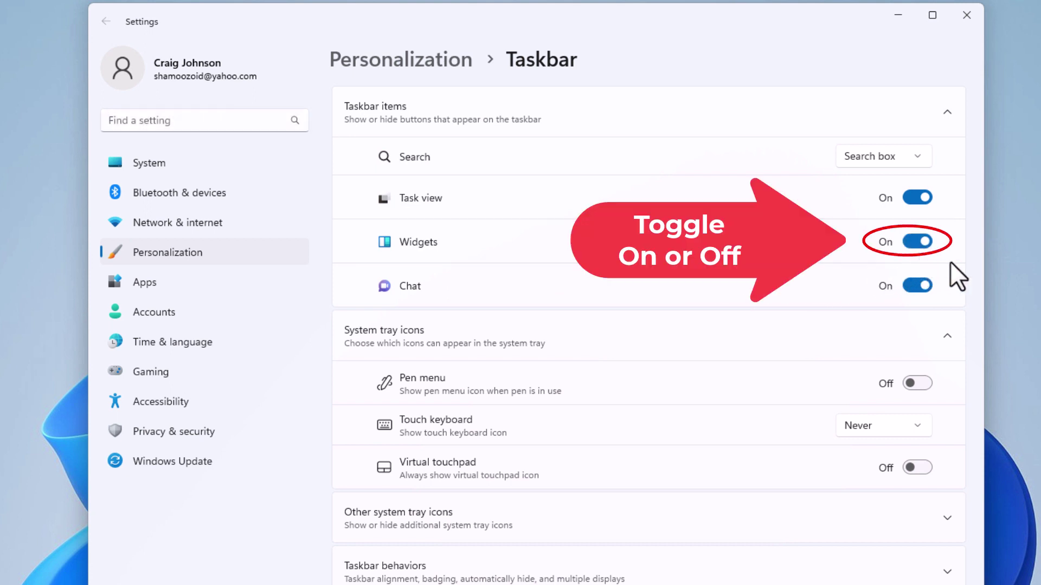